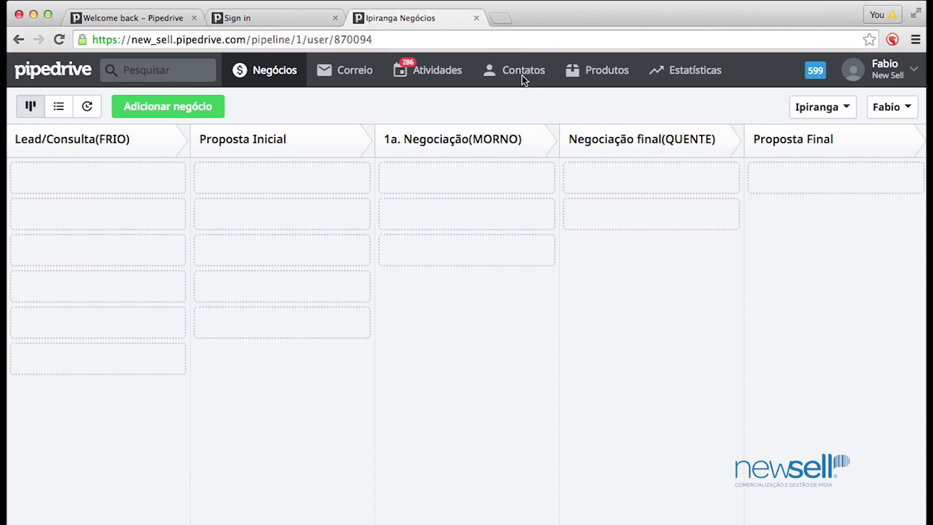
# Open the Pessoas list from the Contatos menu
pyautogui.click(523, 71)
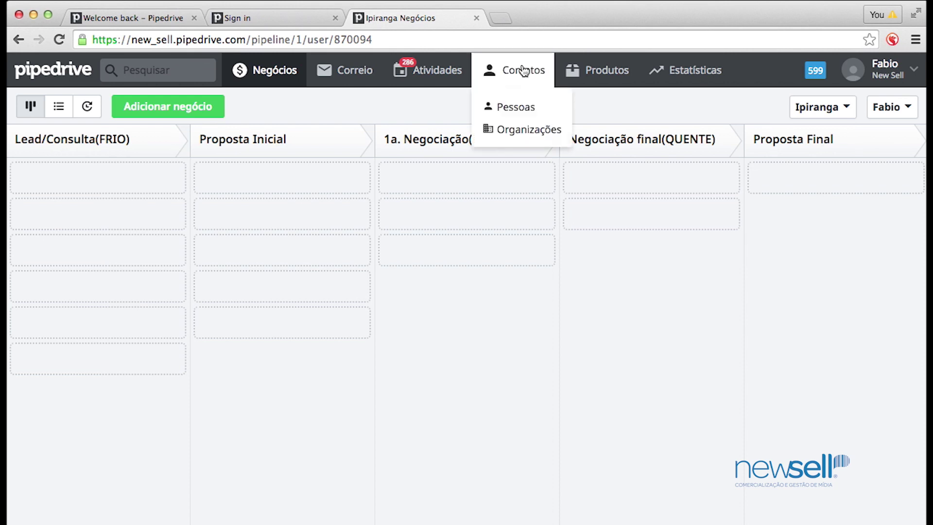
pyautogui.click(510, 105)
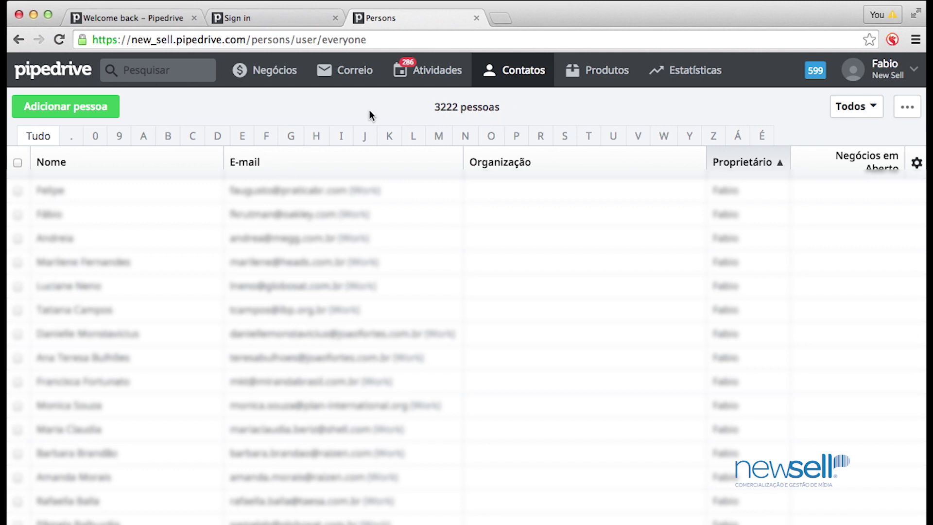
# Switch the Contatos view to the Organizações list
pyautogui.click(507, 73)
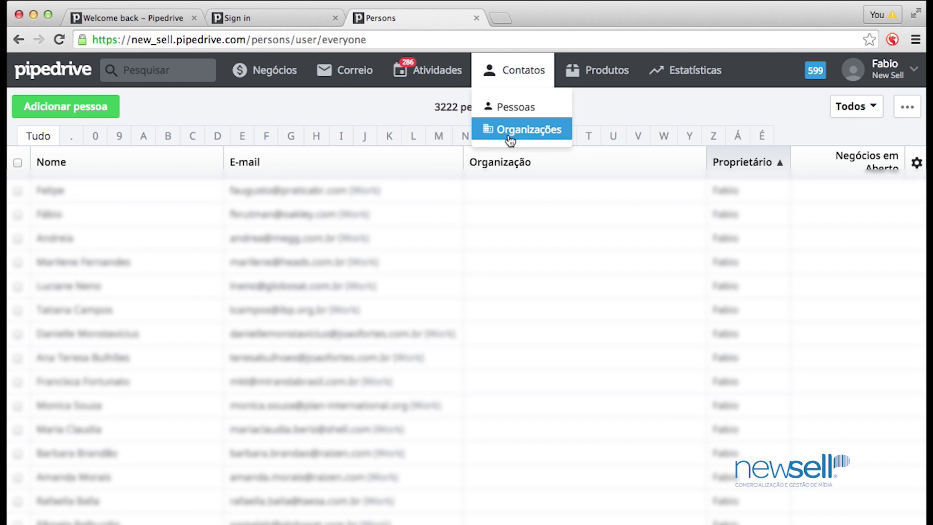
pyautogui.click(509, 139)
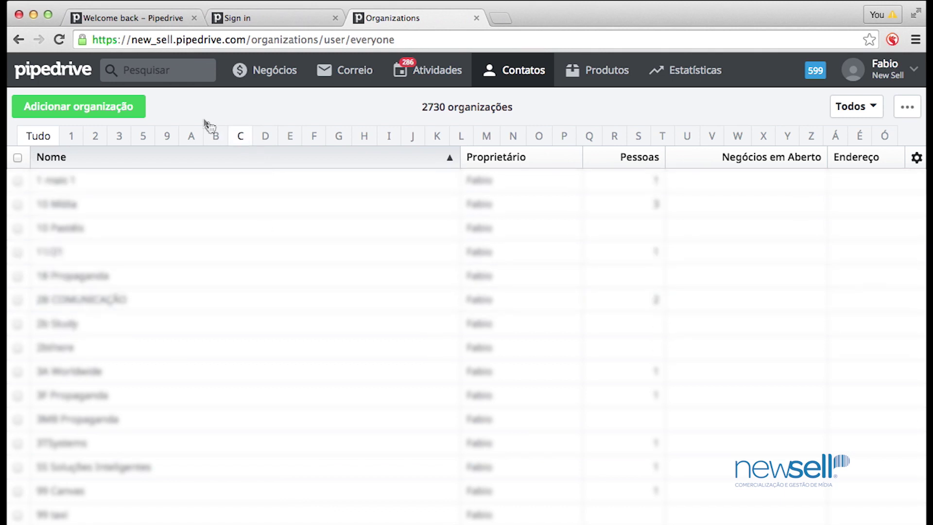
# Start a new organization named ACME, keeping yourself as owner
pyautogui.click(118, 115)
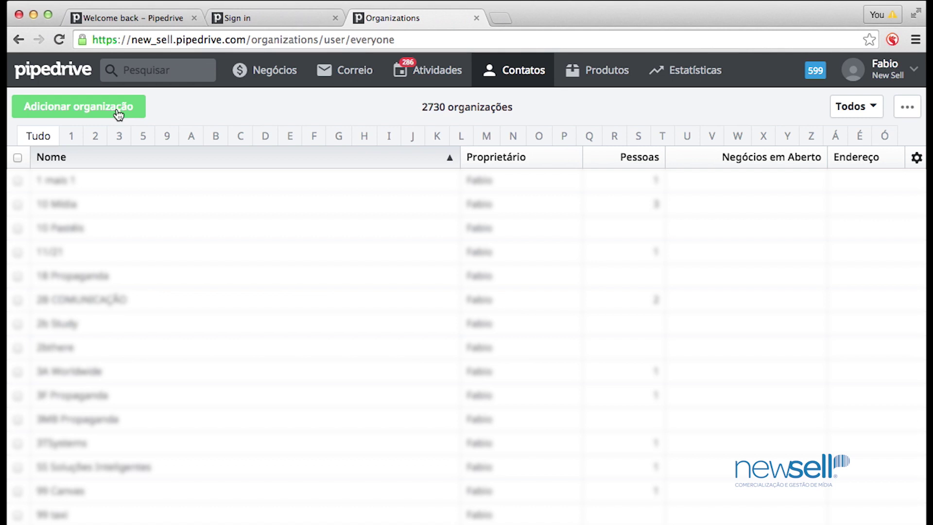
pyautogui.click(116, 109)
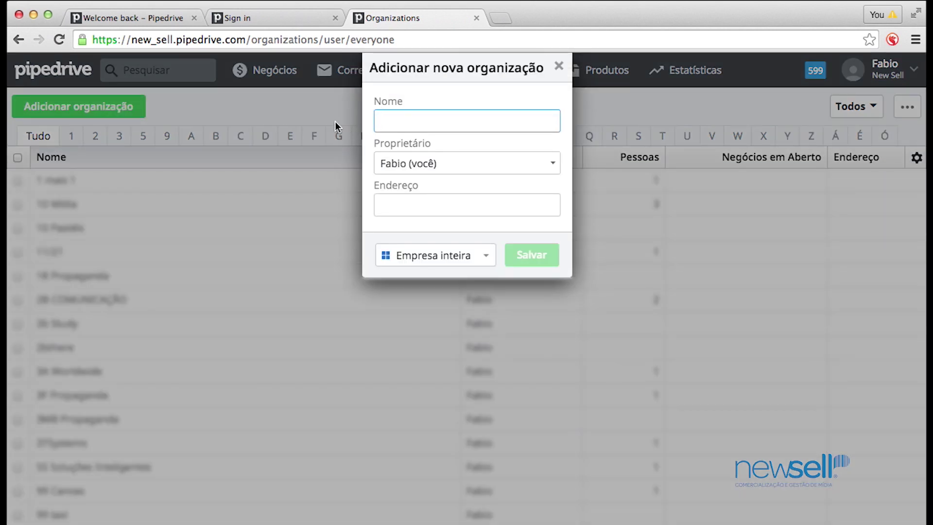
pyautogui.write('ACME')
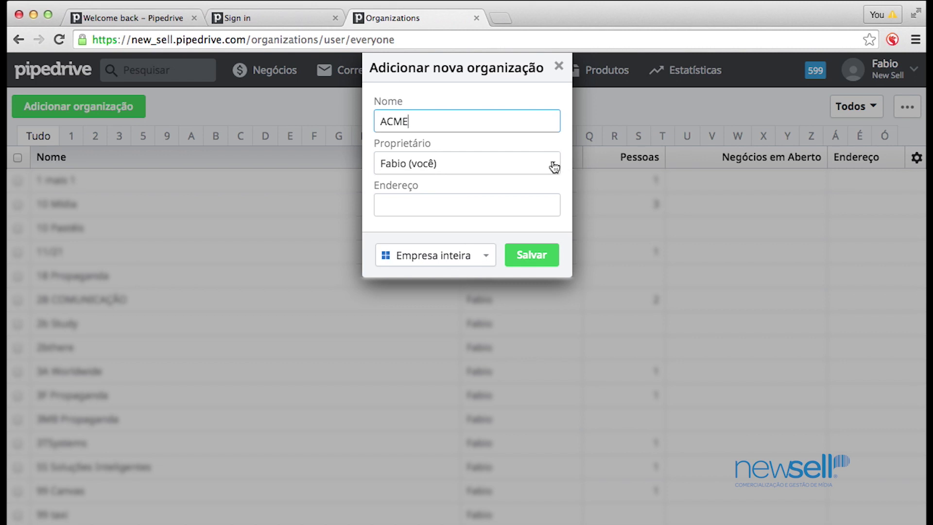
pyautogui.click(555, 165)
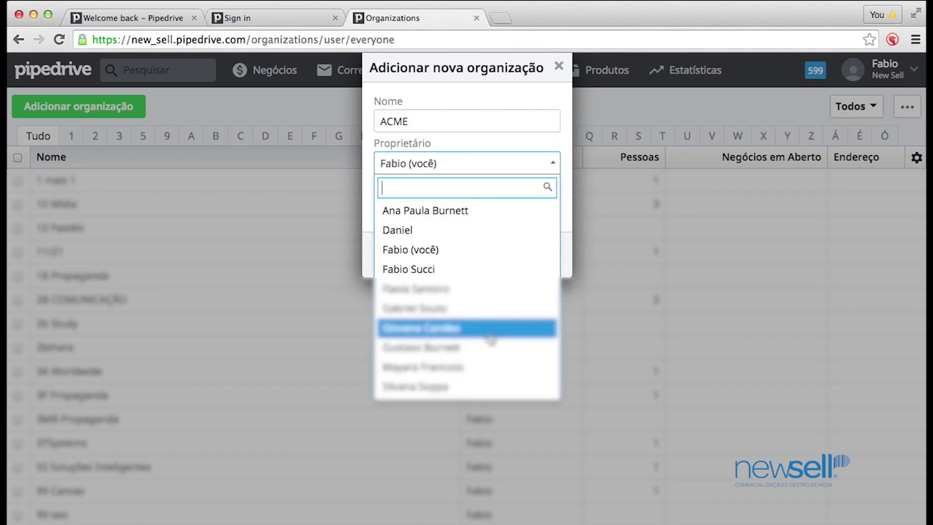
pyautogui.click(490, 139)
# Enter 'Rua X' as the organization's address
pyautogui.click(440, 206)
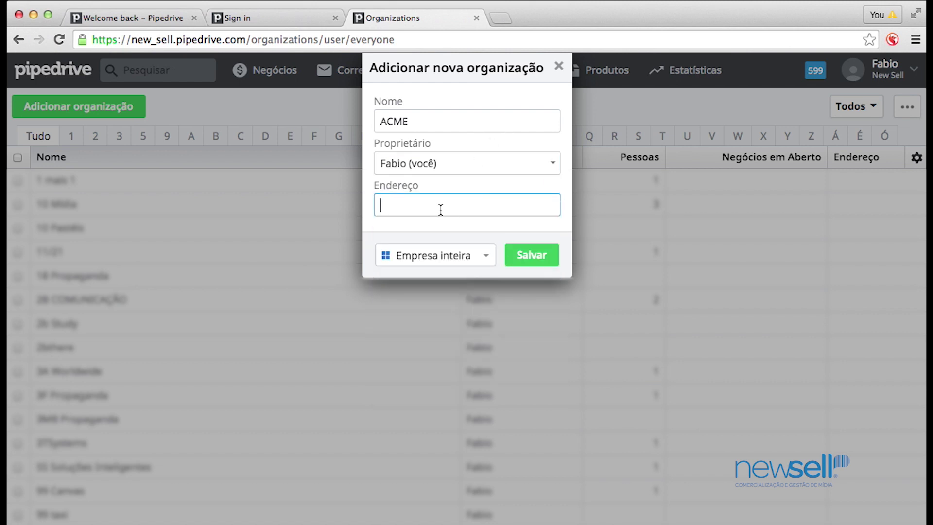
pyautogui.write('RUA')
pyautogui.press('BackSpace')
pyautogui.press('BackSpace')
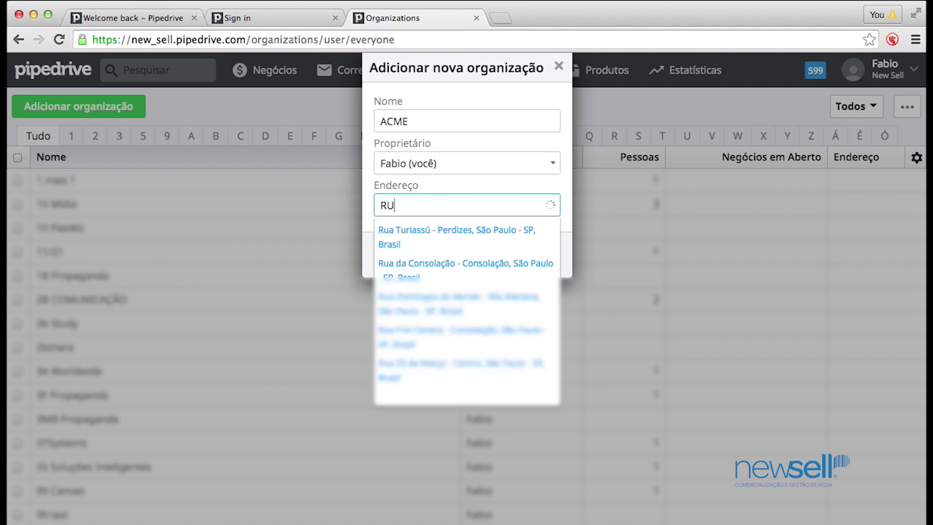
pyautogui.write('ua X')
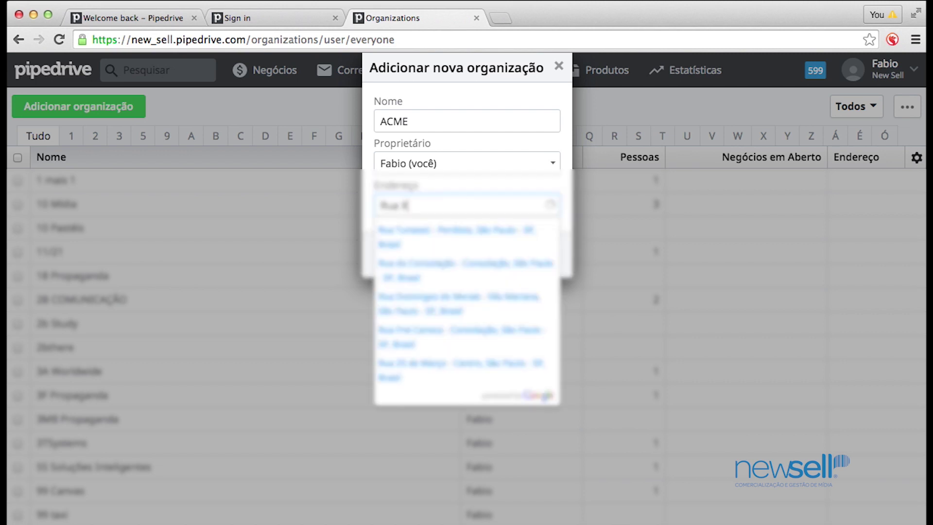
pyautogui.click(485, 180)
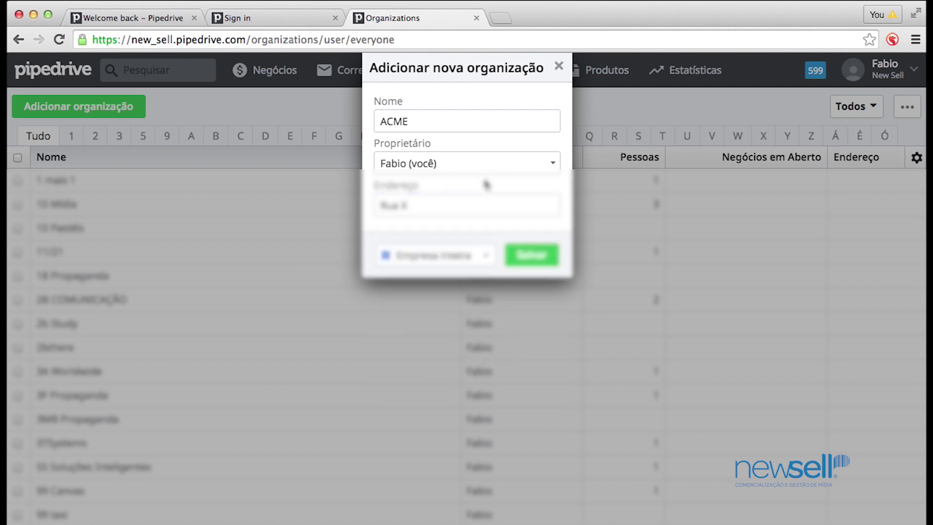
pyautogui.click(479, 260)
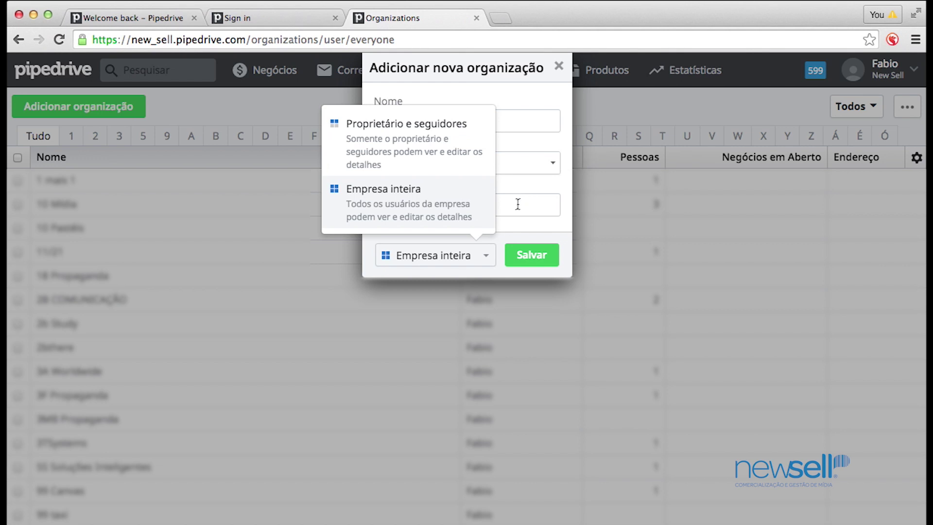
# Set ACME's visibility to Empresa inteira and save the organization
pyautogui.click(397, 203)
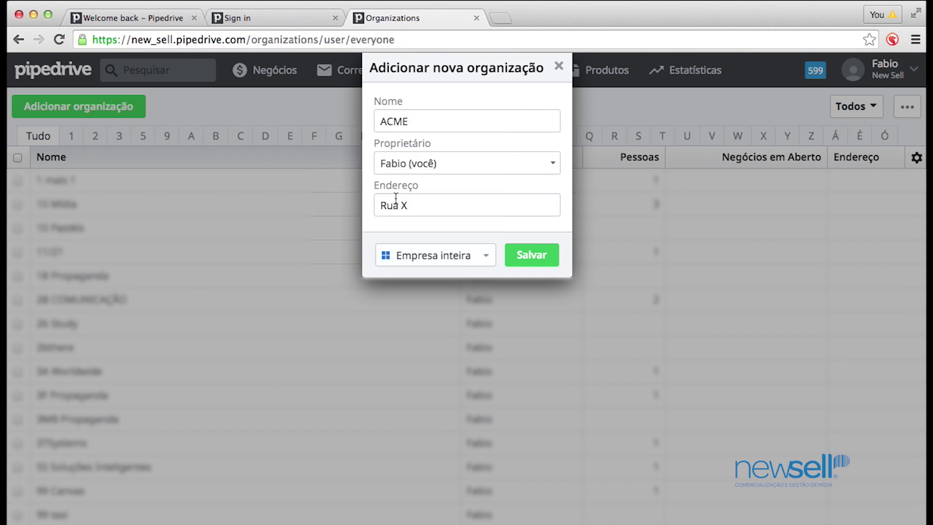
pyautogui.click(534, 256)
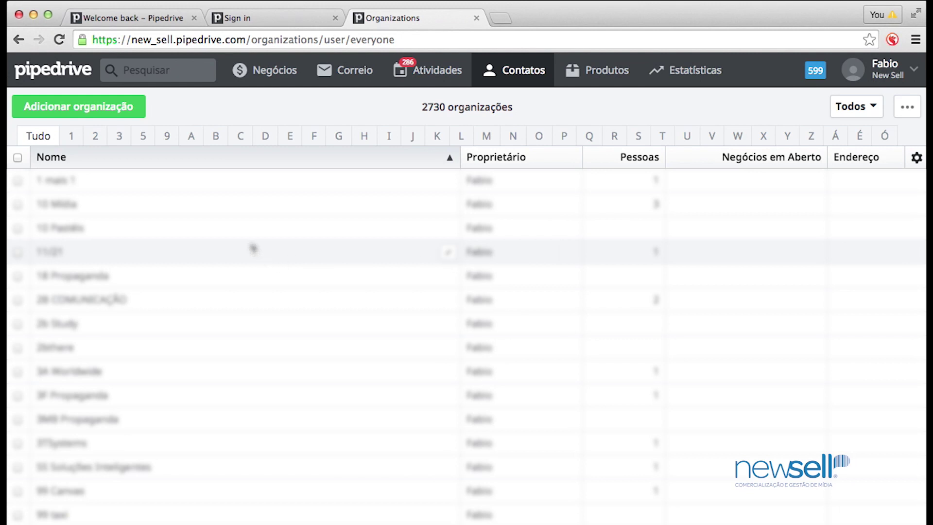
# Scroll down to ACME in the organizations list and open its page
pyautogui.scroll(-3, 246, 218)
pyautogui.scroll(-10, 245, 218)
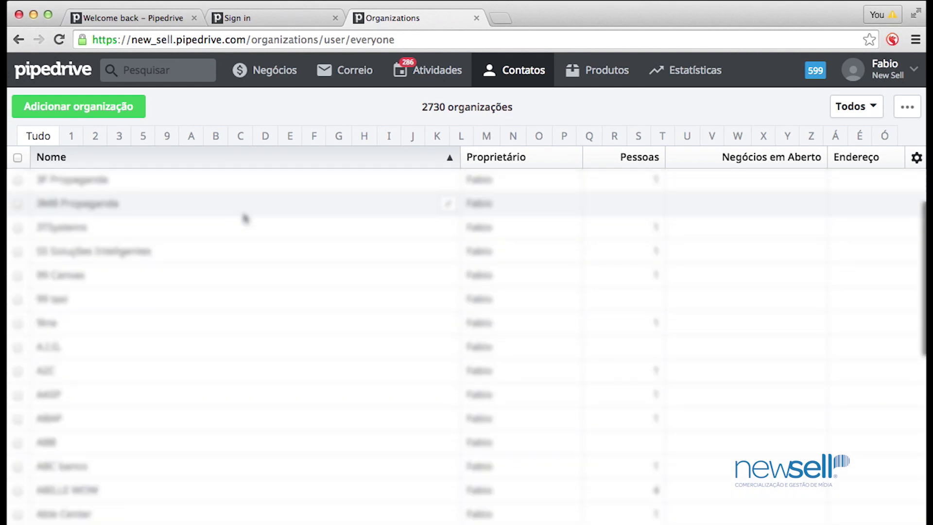
pyautogui.scroll(-3, 246, 218)
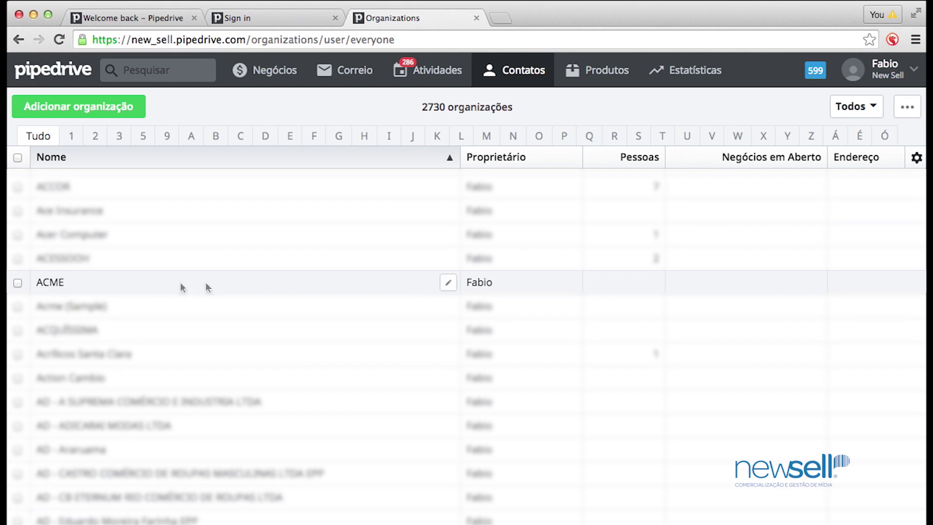
pyautogui.click(446, 286)
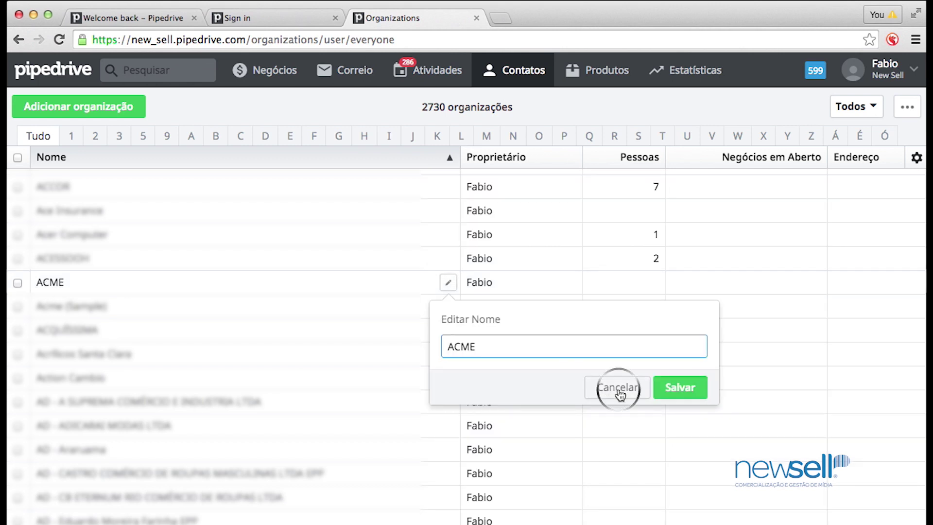
pyautogui.click(618, 390)
pyautogui.click(50, 283)
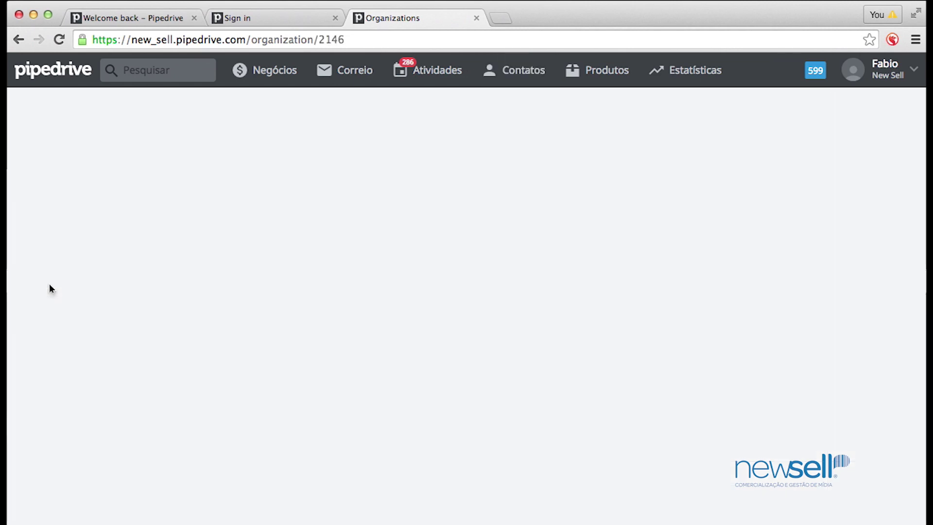
pyautogui.scroll(-2, 309, 265)
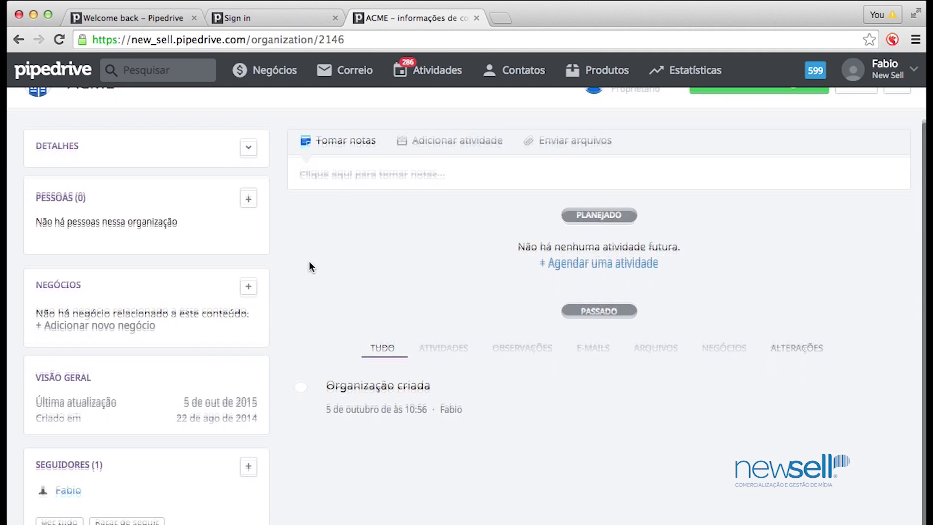
pyautogui.scroll(2, 310, 266)
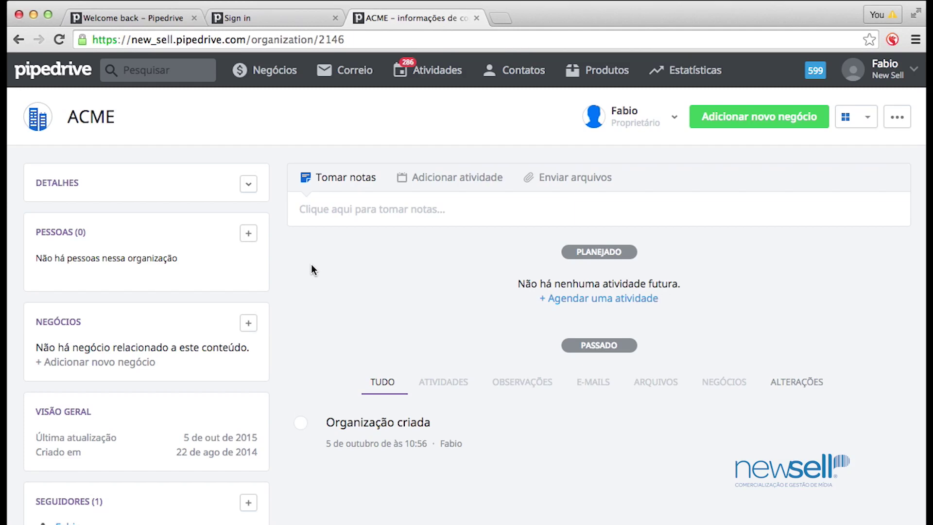
# Search all records for DM9, replacing the initial ACME query
pyautogui.click(162, 72)
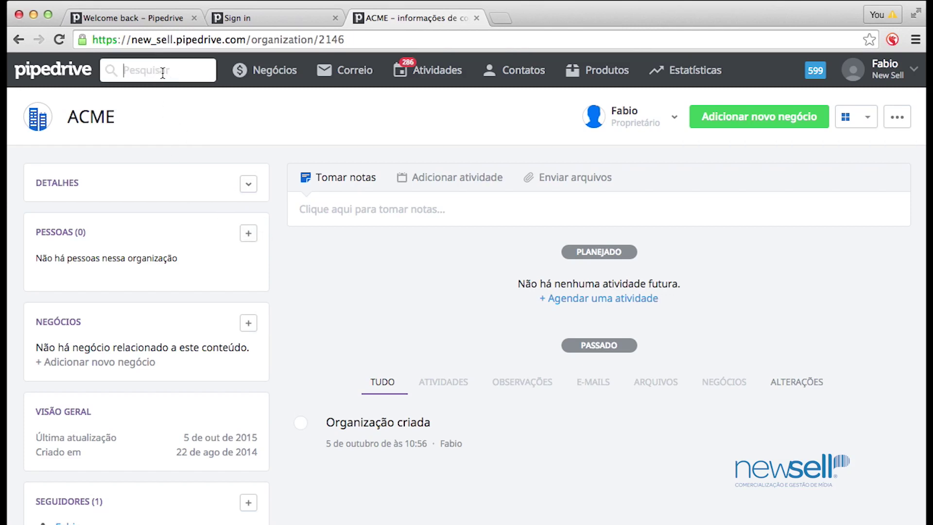
pyautogui.write('ACME')
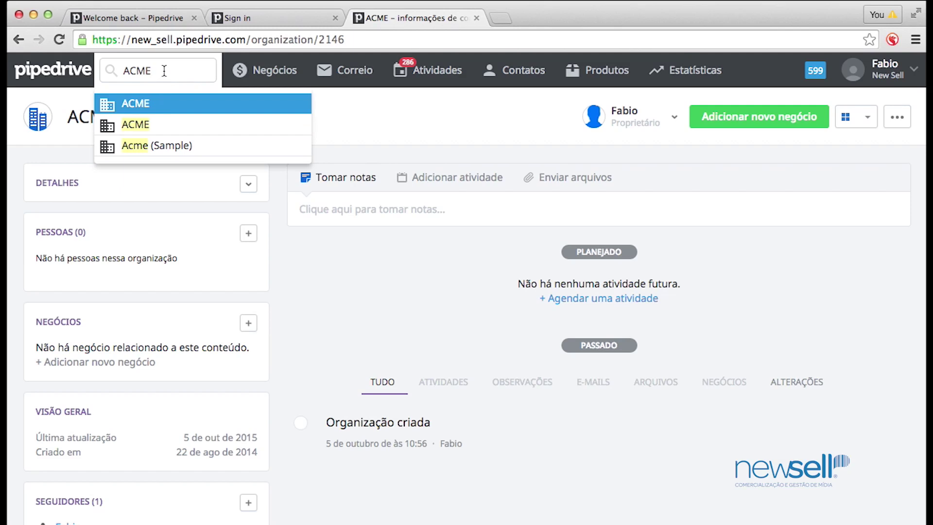
pyautogui.moveTo(163, 70); pyautogui.dragTo(52, 70)
pyautogui.write('DM9')
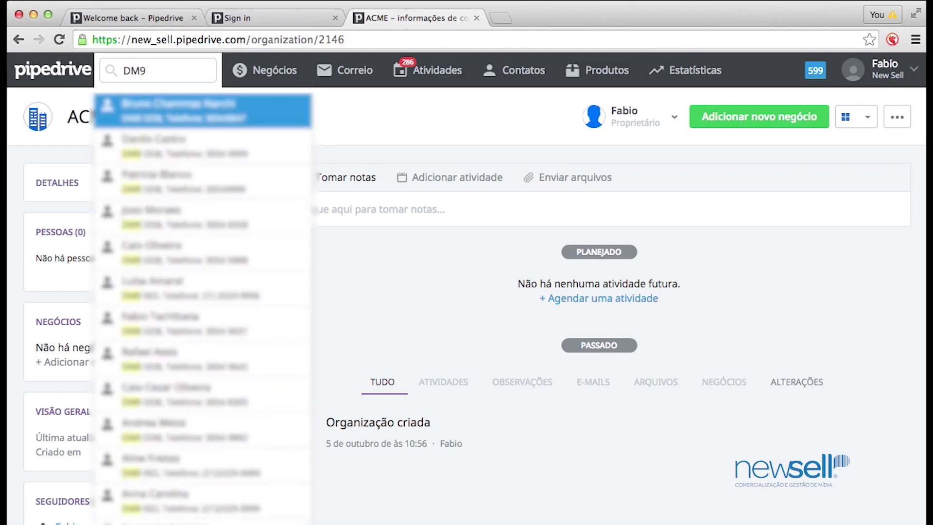
# Scroll through the DM9 search results, then close them
pyautogui.scroll(-1, 153, 183)
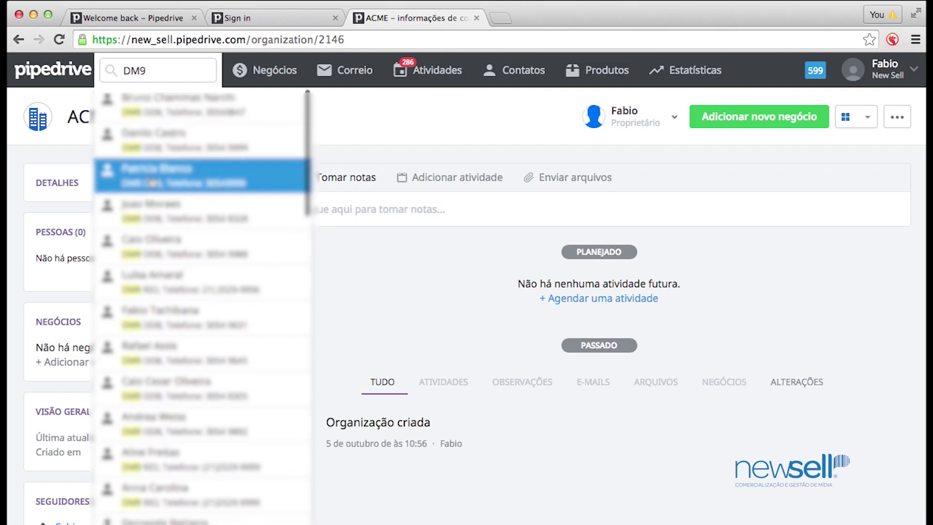
pyautogui.scroll(-5, 153, 183)
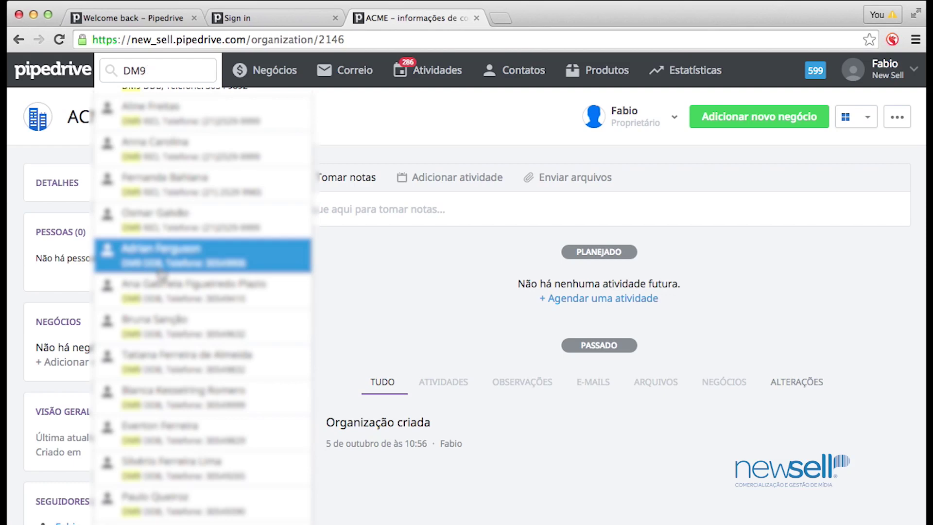
pyautogui.scroll(-10, 161, 275)
pyautogui.scroll(-10, 162, 275)
pyautogui.scroll(-10, 161, 275)
pyautogui.scroll(-3, 161, 275)
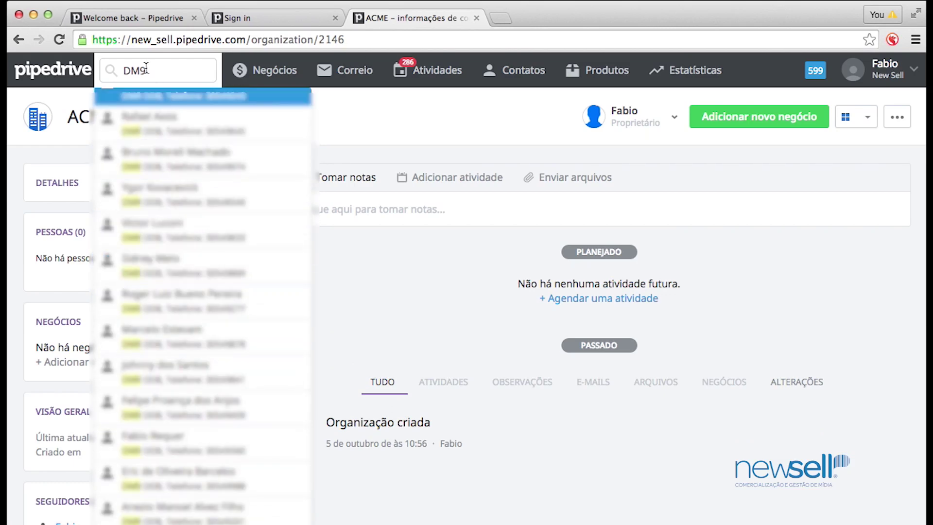
pyautogui.click(408, 132)
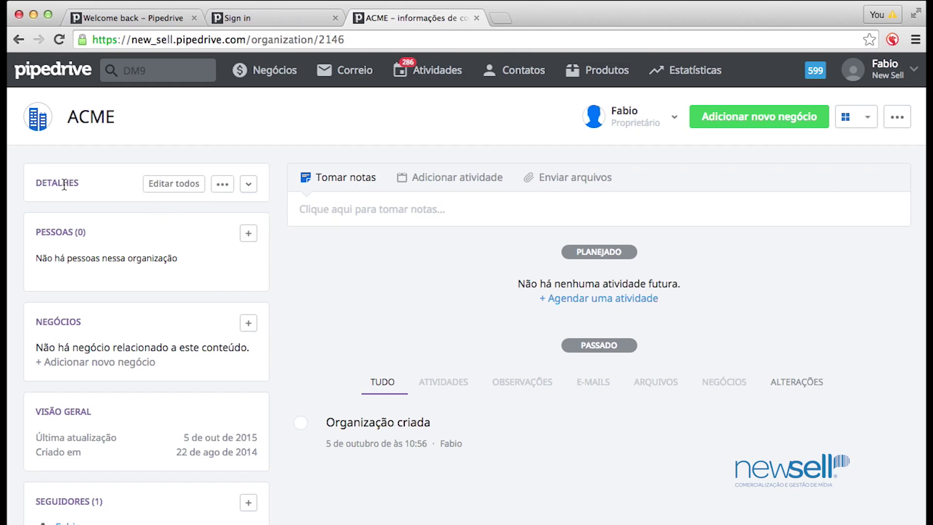
# Add a person to ACME with full name, area-coded phone number and work e-mail
pyautogui.click(251, 236)
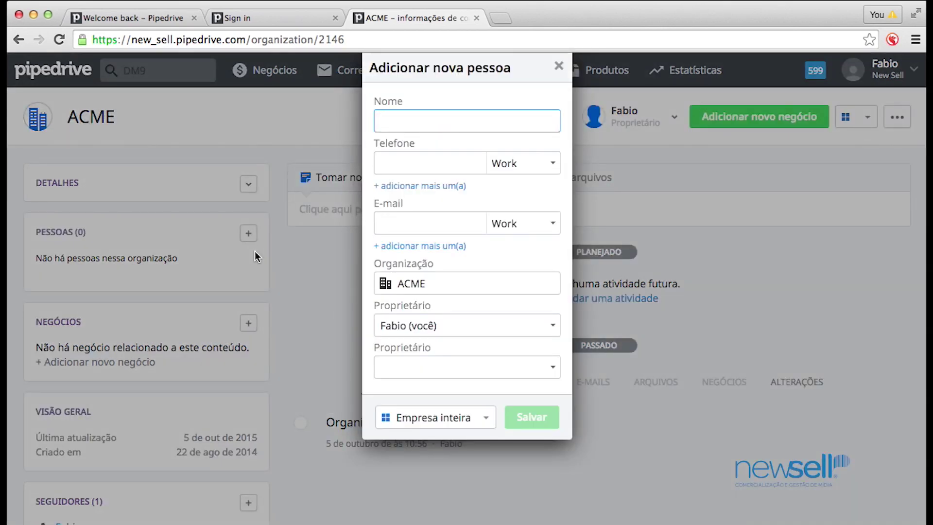
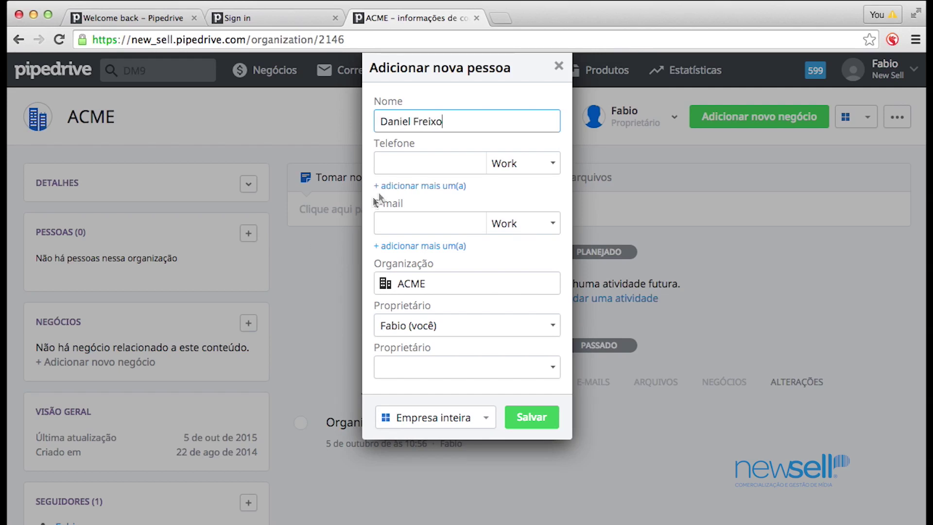
pyautogui.click(394, 165)
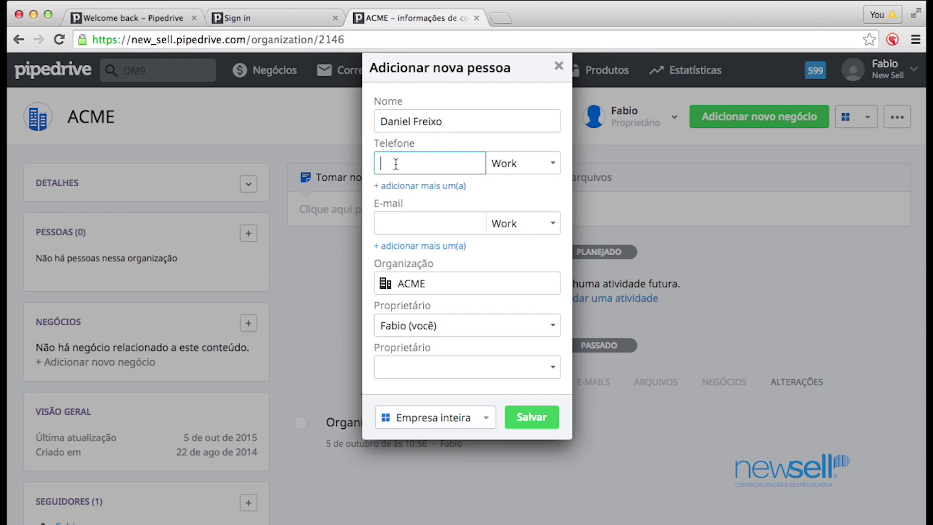
pyautogui.click(382, 164)
pyautogui.write('(11)')
pyautogui.click(408, 220)
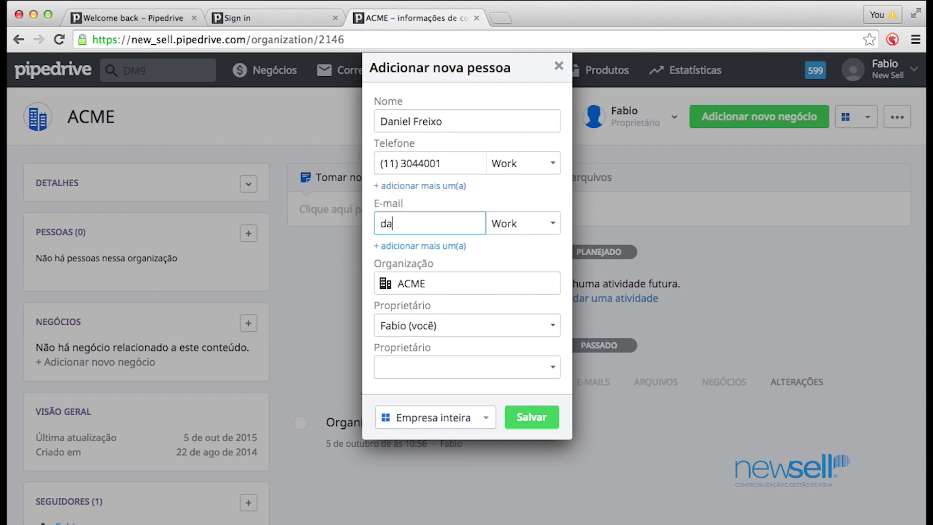
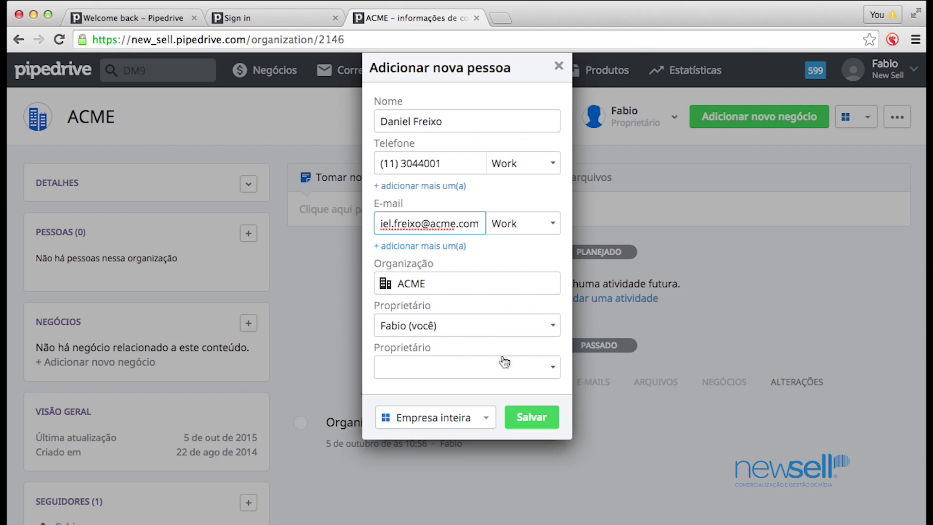
# Assign another user as second owner and save the new contact
pyautogui.click(554, 368)
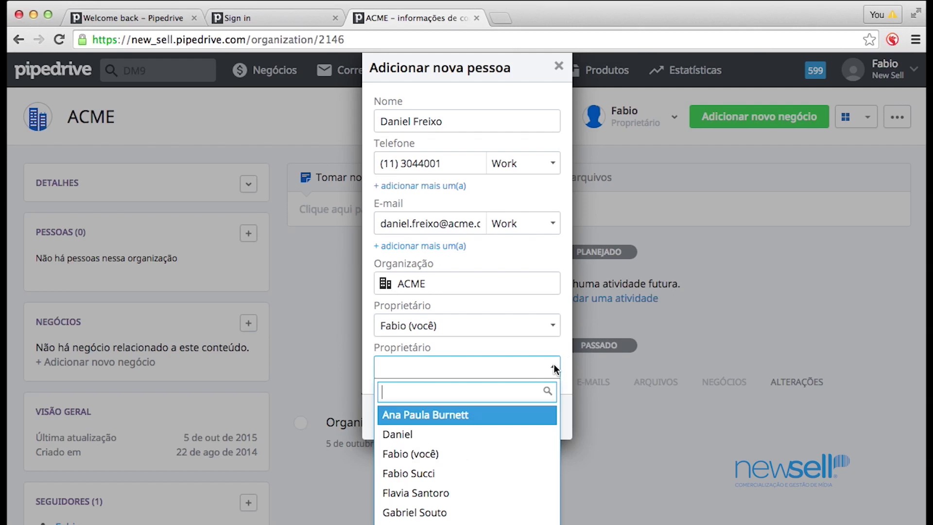
pyautogui.click(417, 434)
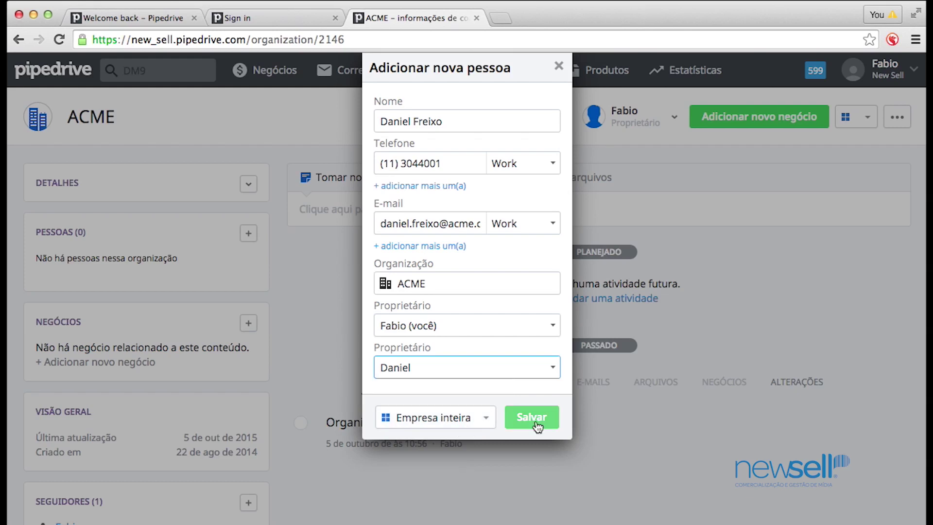
pyautogui.click(435, 419)
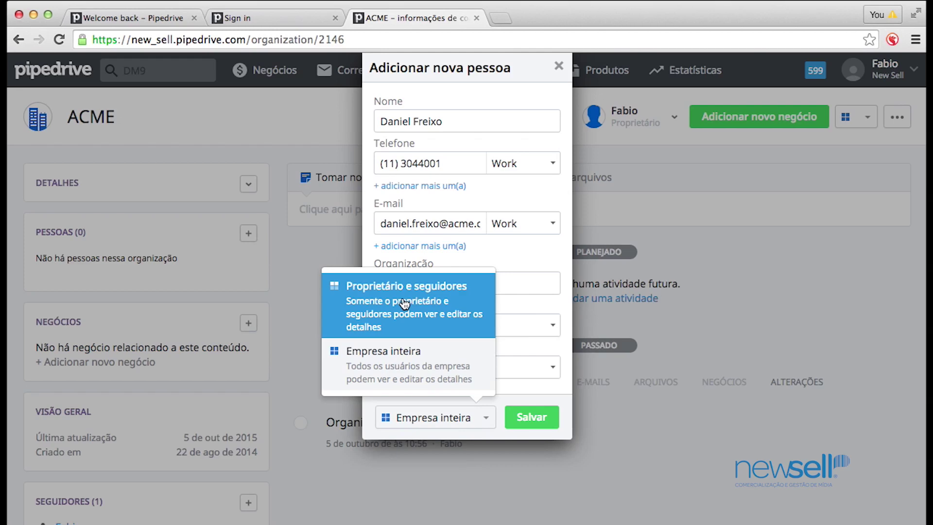
pyautogui.click(541, 417)
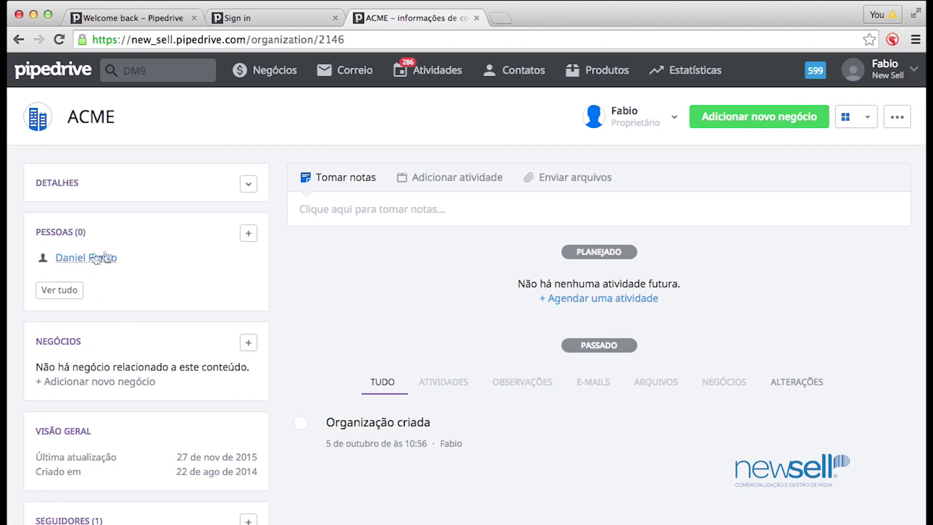
# Scroll ACME's page to reach the Organizações relacionadas panel
pyautogui.scroll(-2, 169, 348)
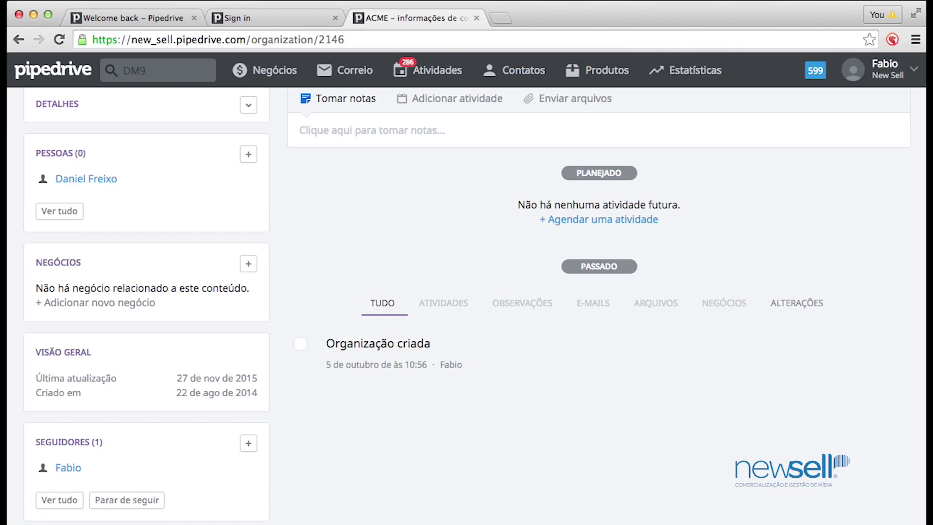
pyautogui.scroll(2, 138, 181)
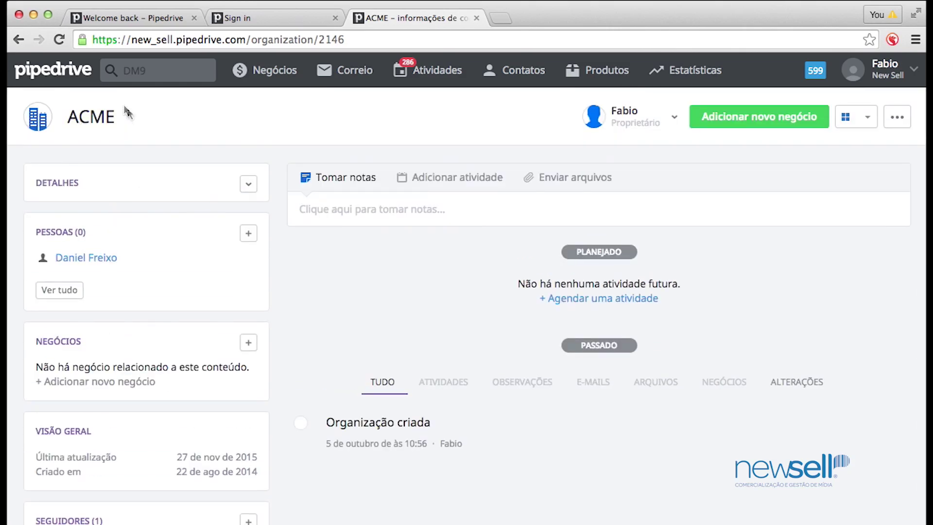
pyautogui.scroll(-2, 129, 495)
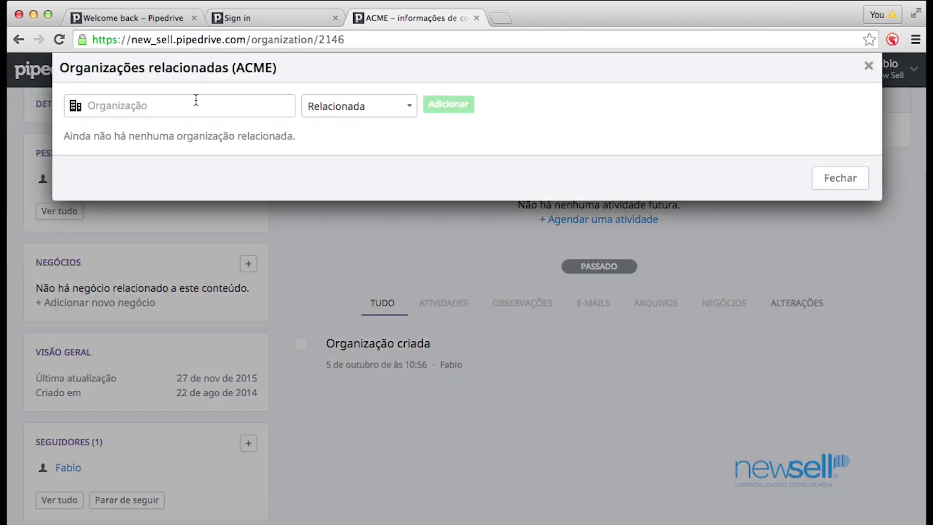
# Type DM9 in the related Organização field to list matching organizations
pyautogui.click(263, 104)
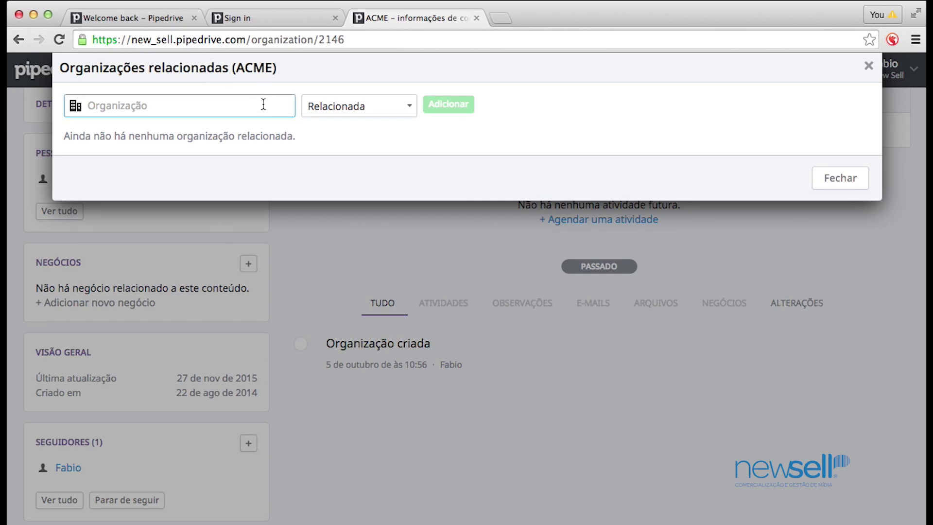
pyautogui.write('DM9')
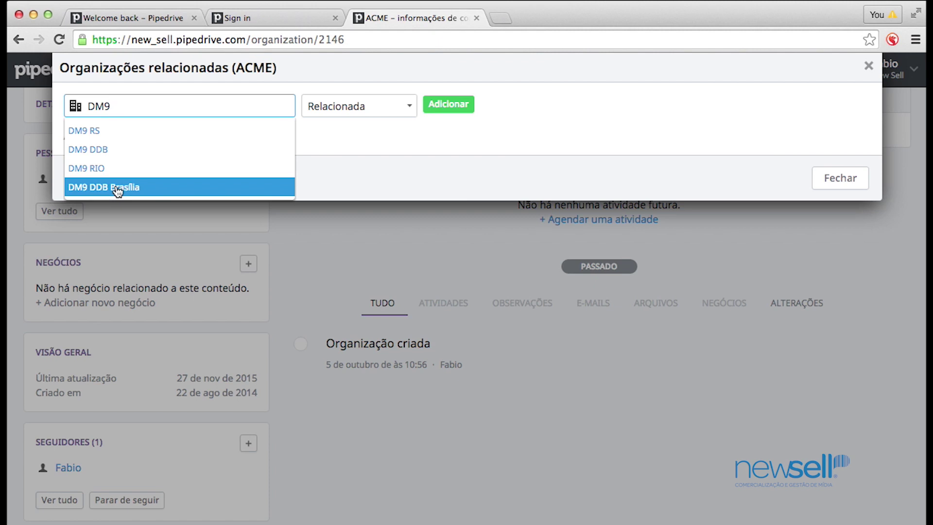
# Add DM9 RIO as ACME's related organization with relation type Mãe
pyautogui.click(101, 168)
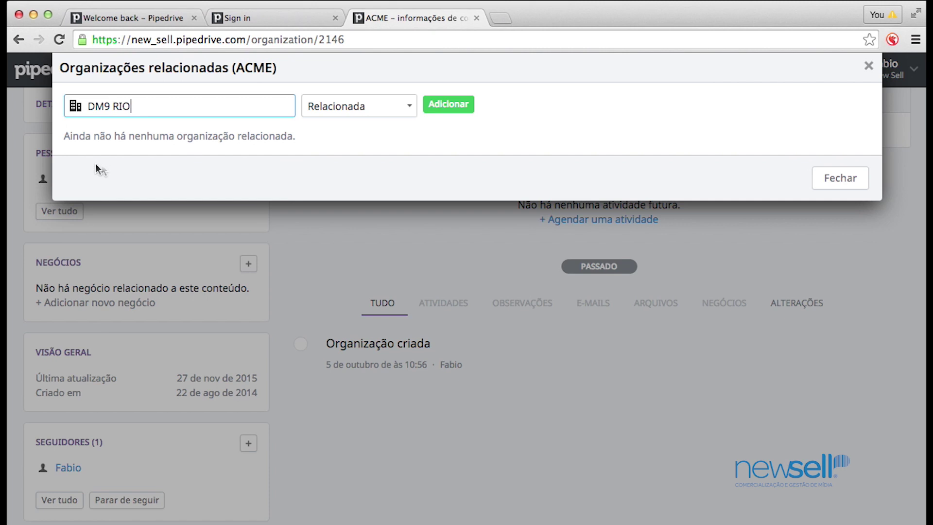
pyautogui.click(407, 107)
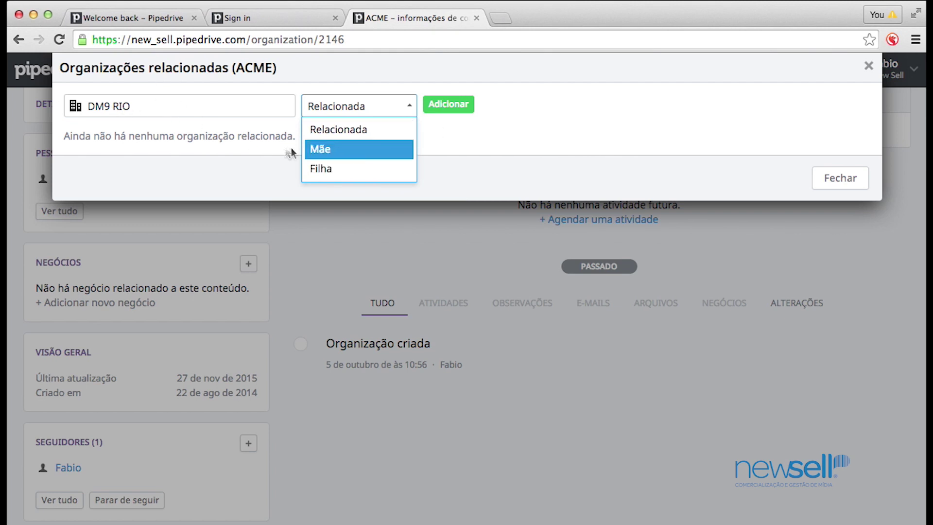
pyautogui.click(324, 152)
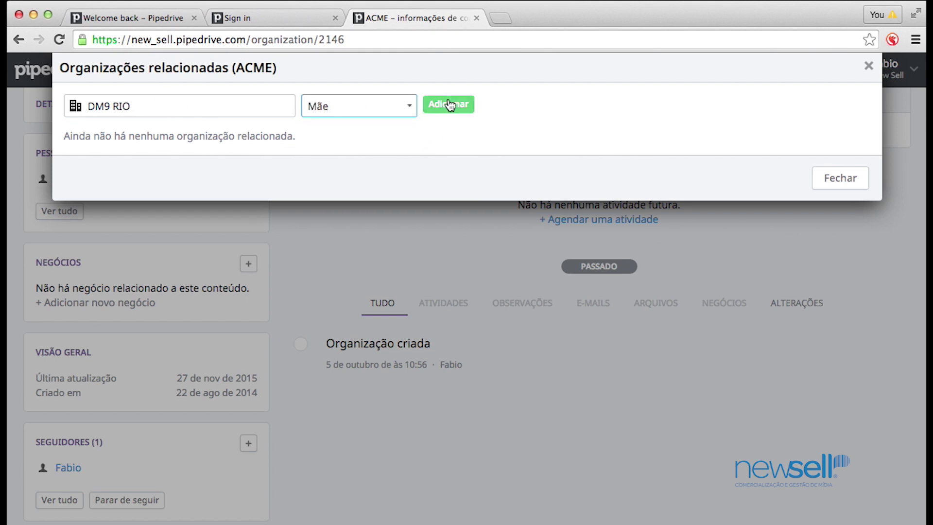
pyautogui.click(868, 68)
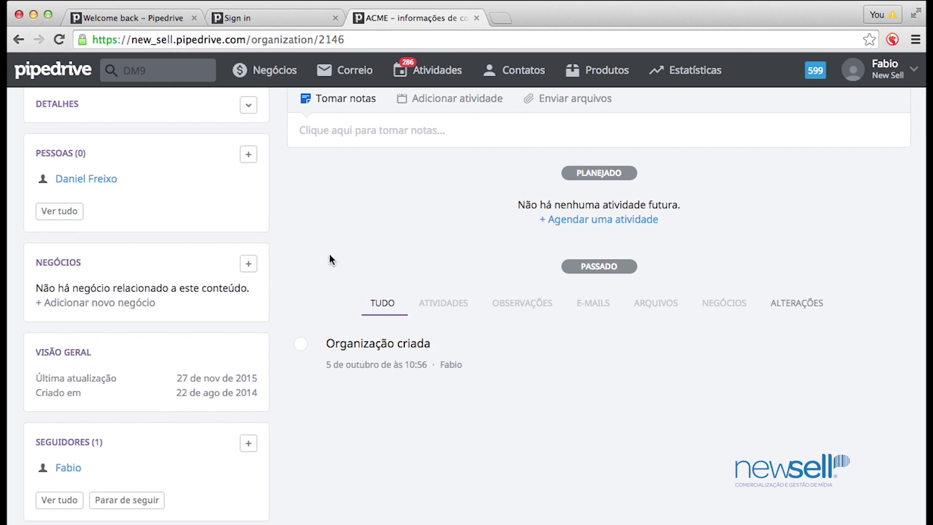
# Scroll back up to the top of ACME's organization page
pyautogui.scroll(1, 330, 254)
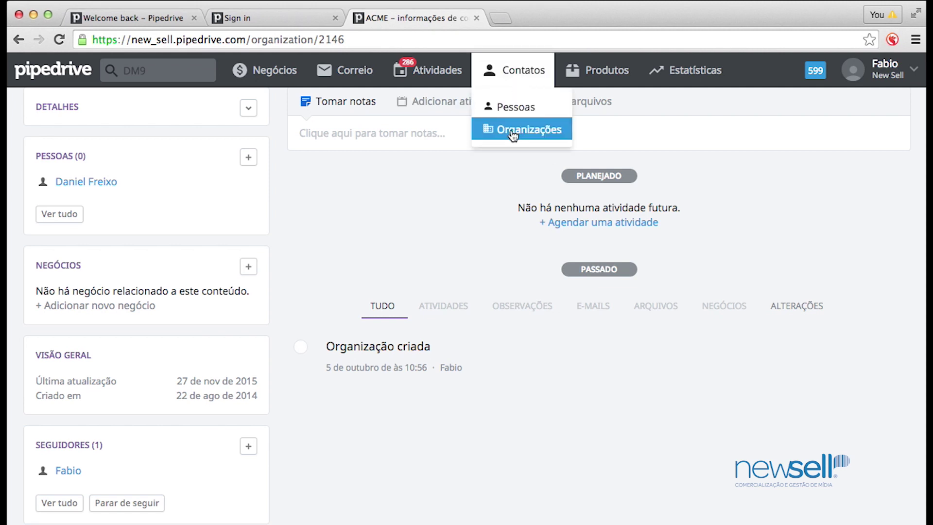
# Open a person's contact page from the Contatos > Pessoas list
pyautogui.click(518, 109)
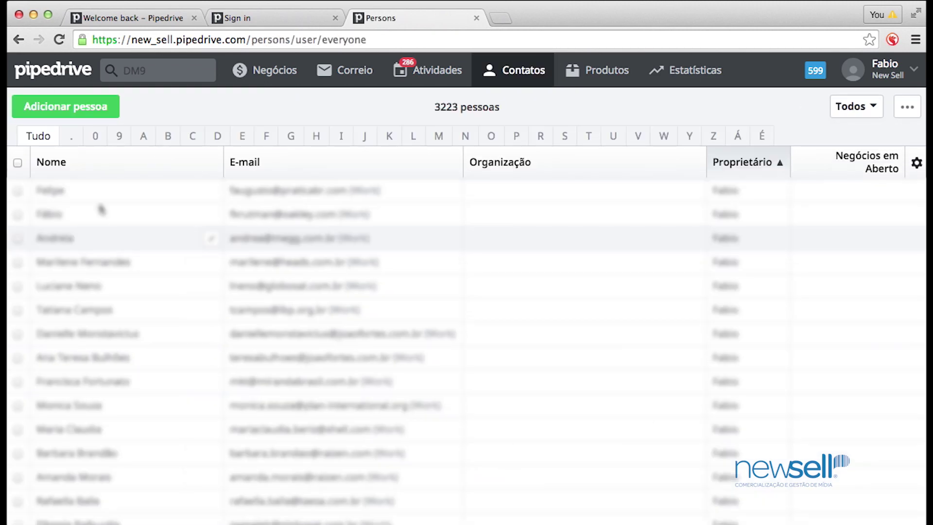
pyautogui.click(58, 215)
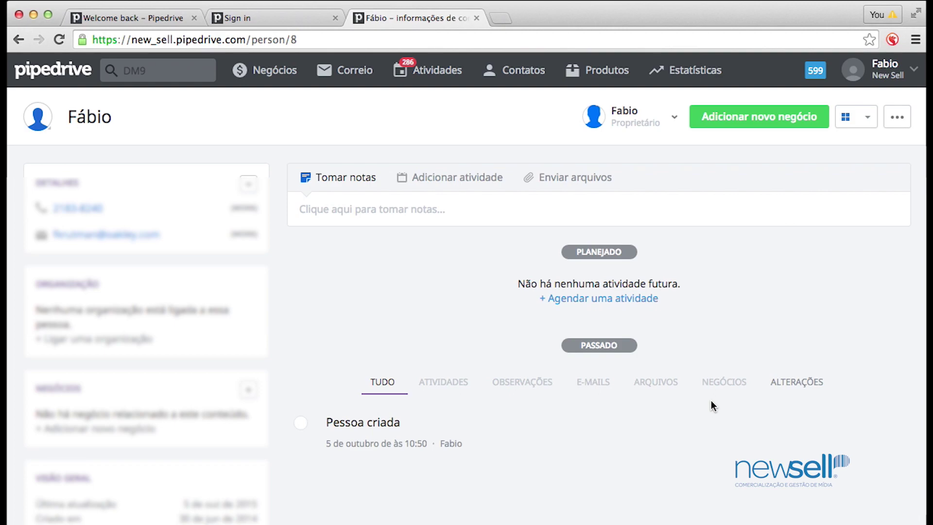
# In the Seguidores box, pick a second user as follower of this person
pyautogui.scroll(-2, 403, 481)
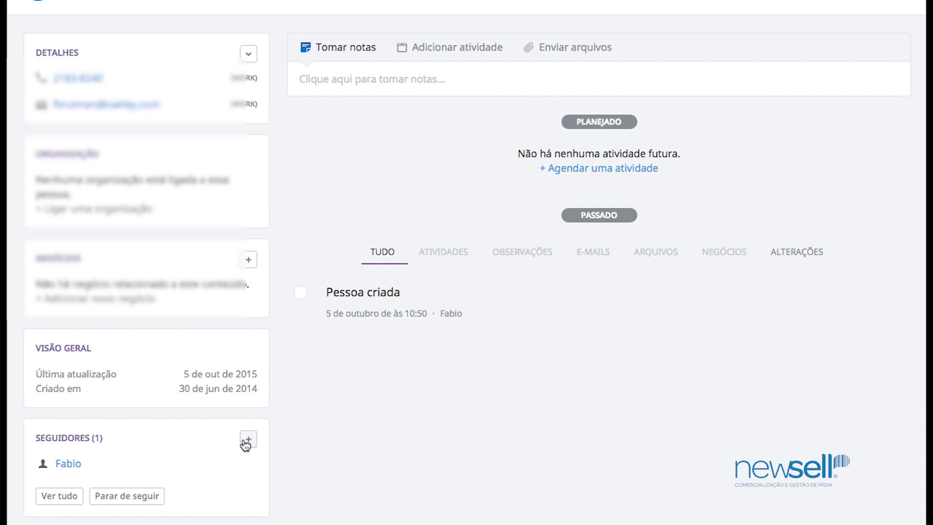
pyautogui.click(248, 440)
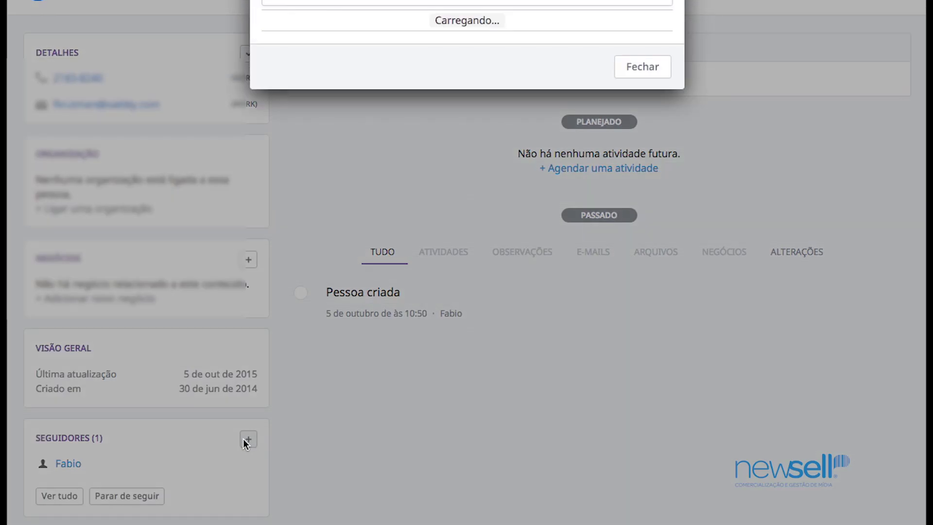
pyautogui.click(666, 2)
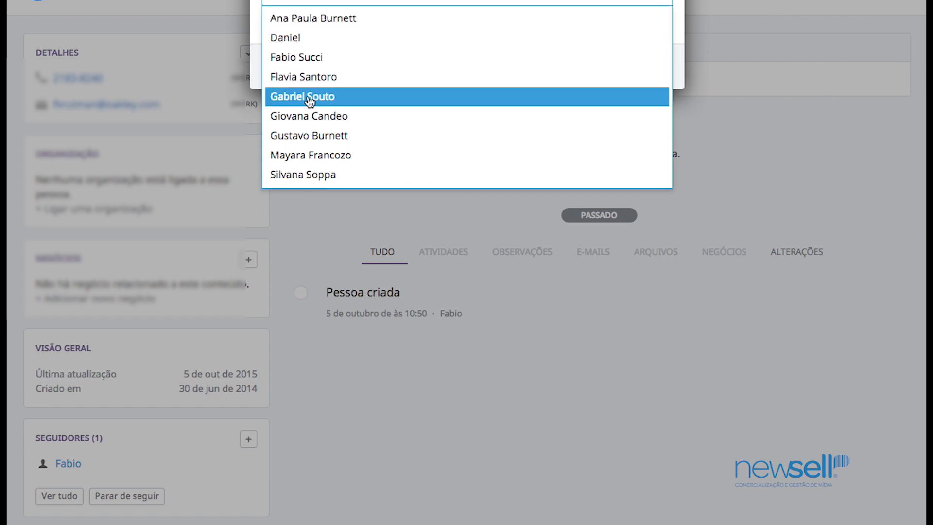
pyautogui.click(308, 117)
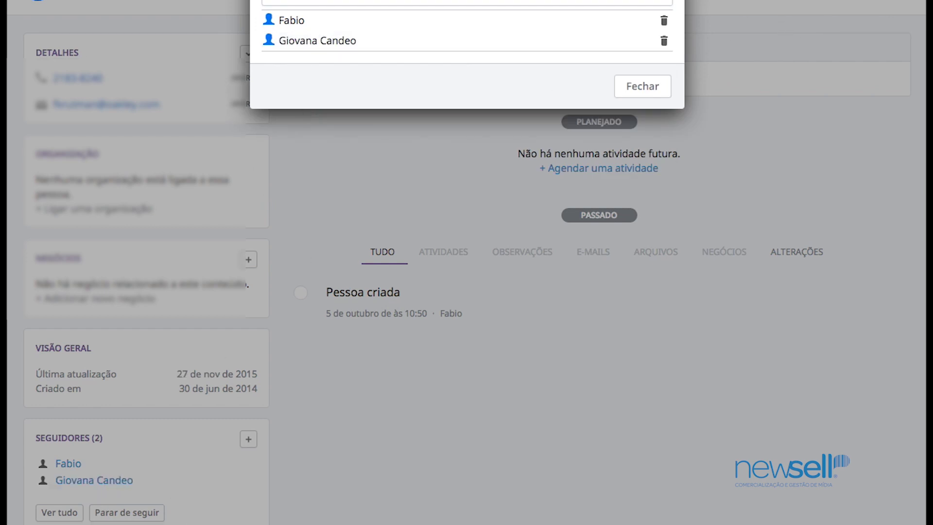
pyautogui.click(620, 85)
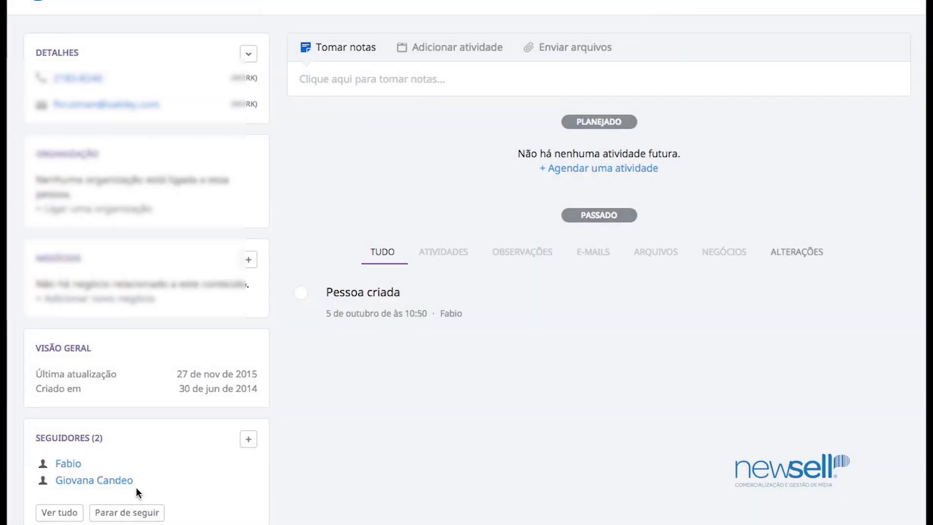
# Delete the added user from the Seguidores list, leaving a single follower
pyautogui.click(247, 439)
pyautogui.click(664, 41)
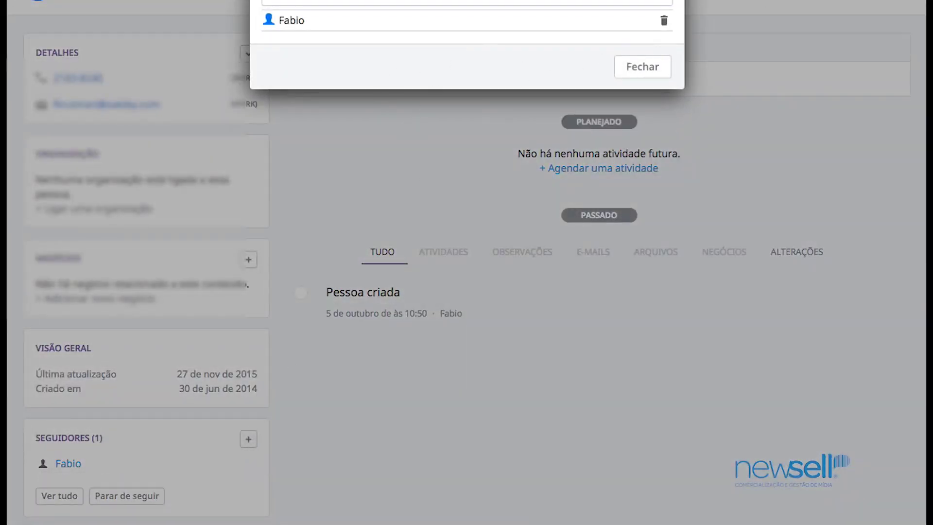
pyautogui.click(661, 74)
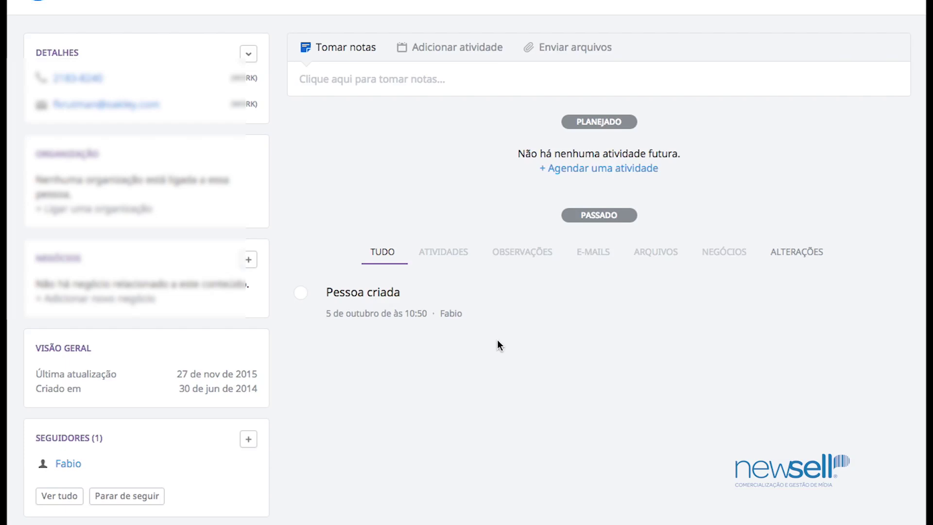
pyautogui.scroll(1, 497, 340)
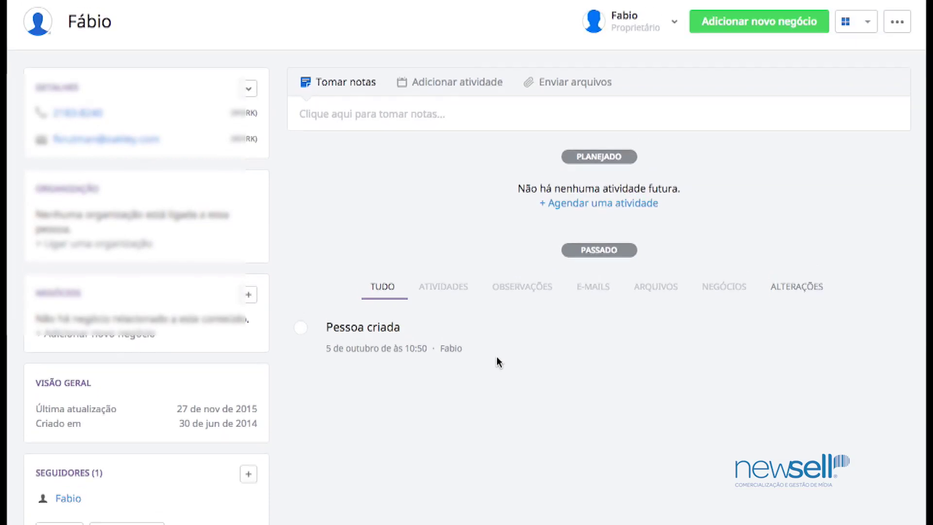